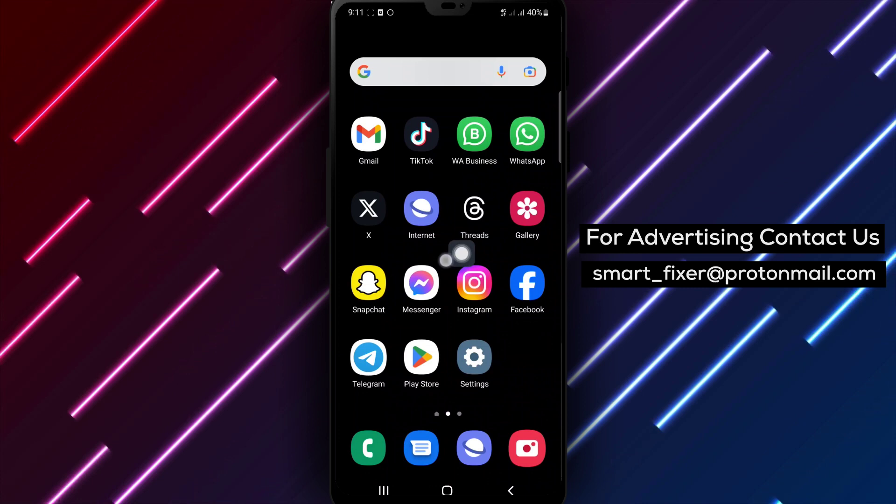
- Launch Snapchat and go from the profile's settings to the Autofill Settings page
click(368, 283)
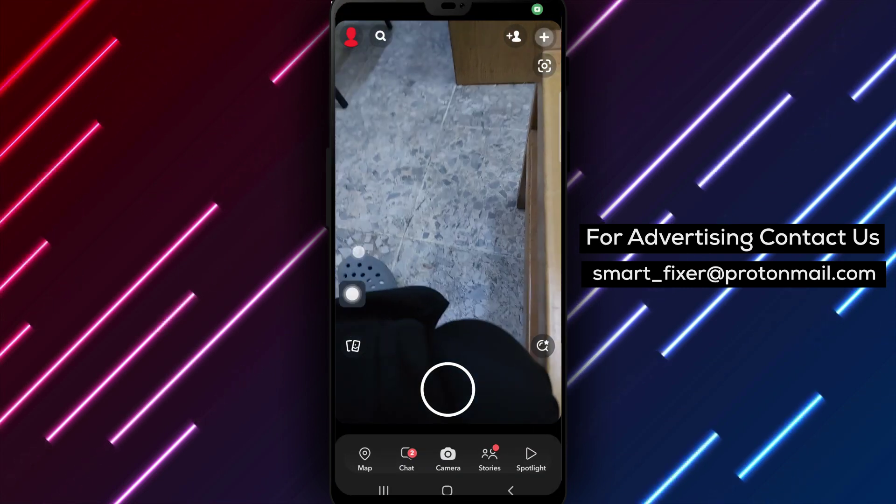
click(352, 37)
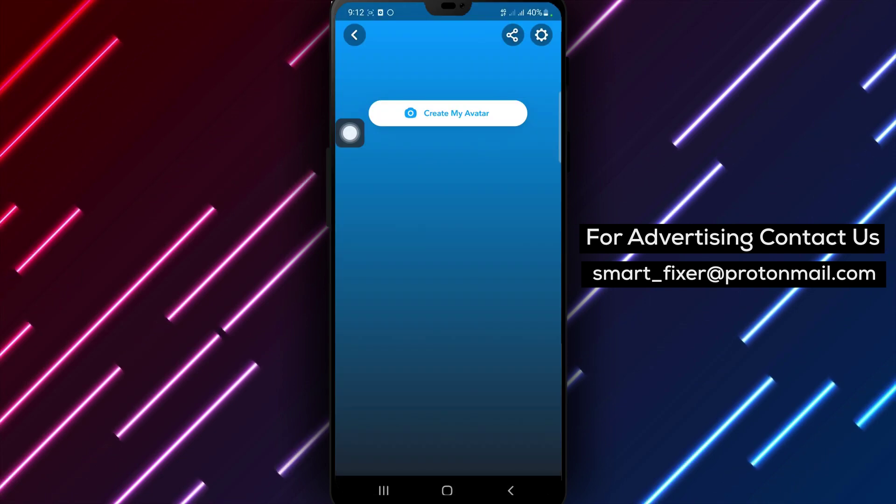
click(541, 35)
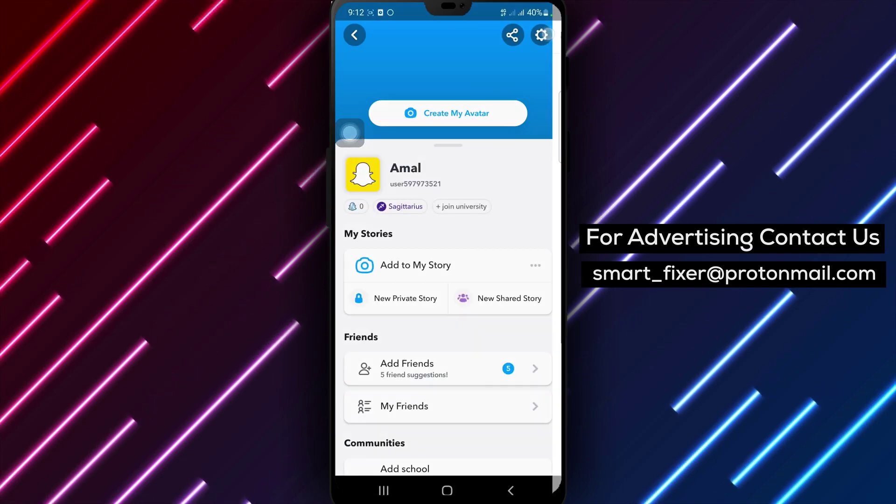
scroll(448, 280, down, 10)
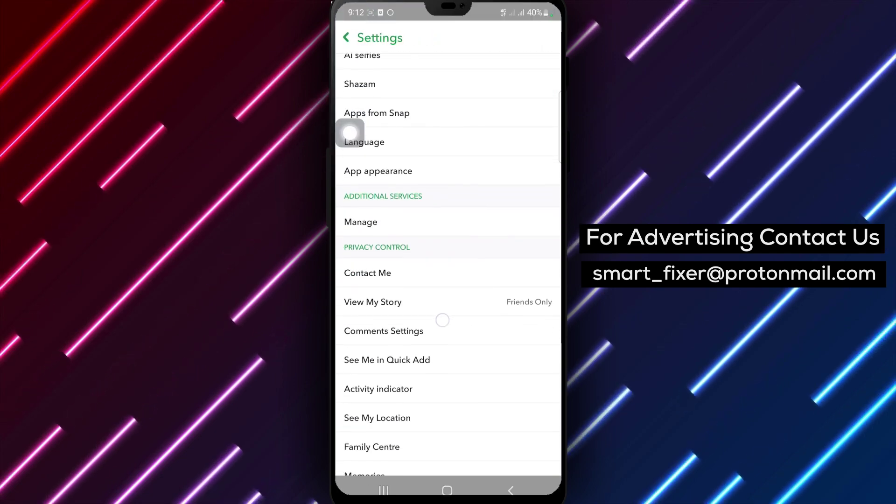
scroll(442, 320, down, 5)
scroll(447, 321, down, 3)
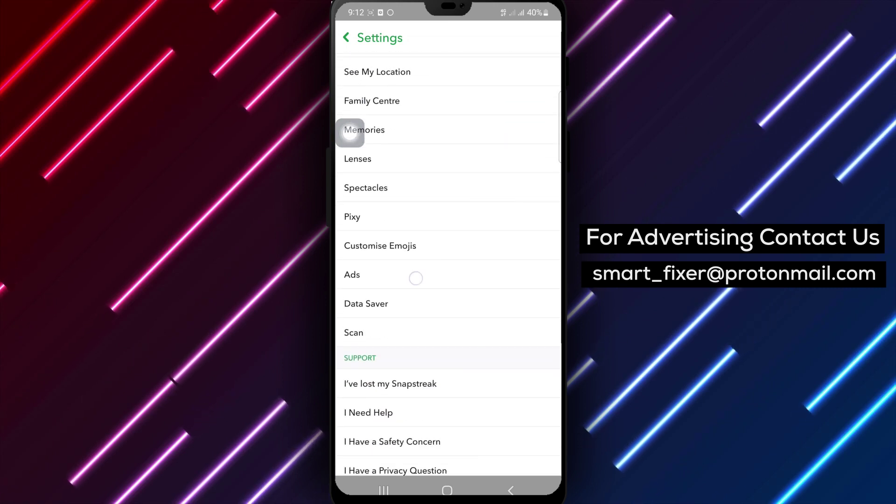
click(414, 276)
click(454, 125)
- Enter 'amal' as the first name on an English keyboard, then move to Last Name
click(380, 161)
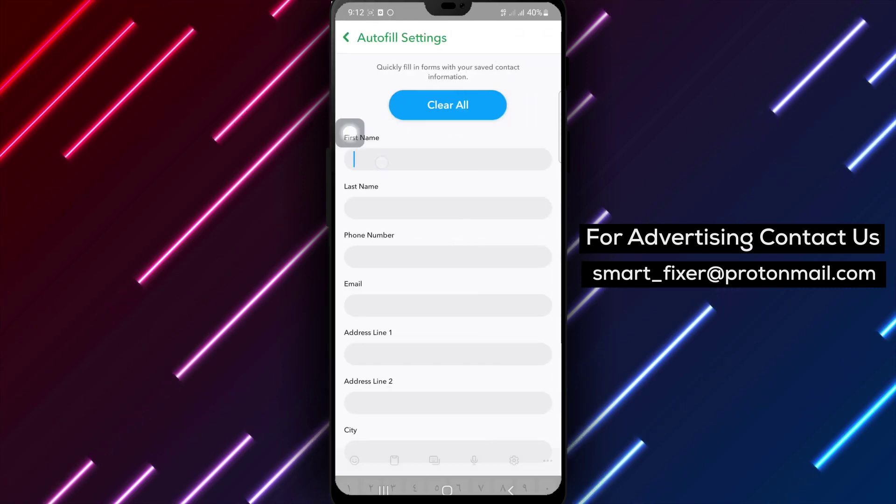
click(354, 457)
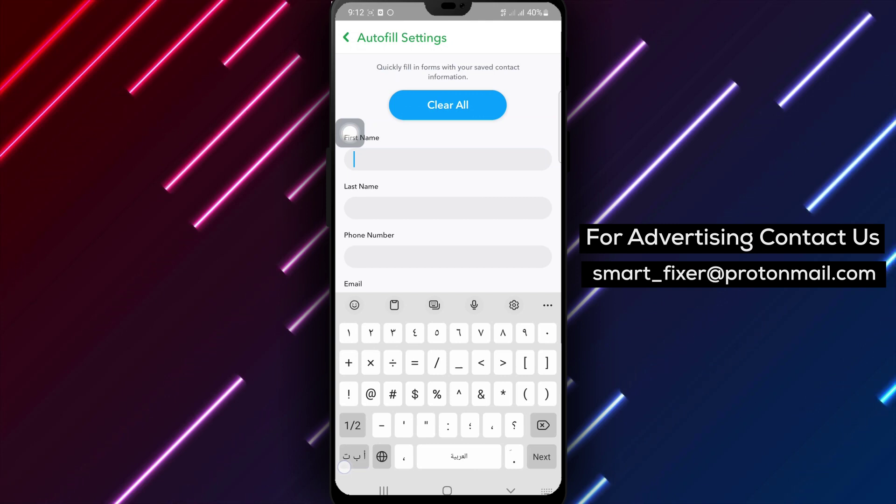
click(382, 457)
text(ma)
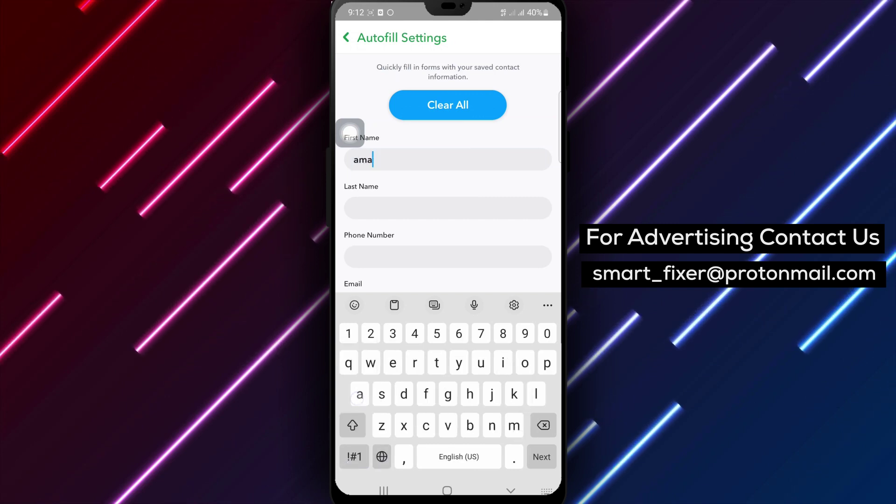
text(l)
click(468, 207)
text(a)
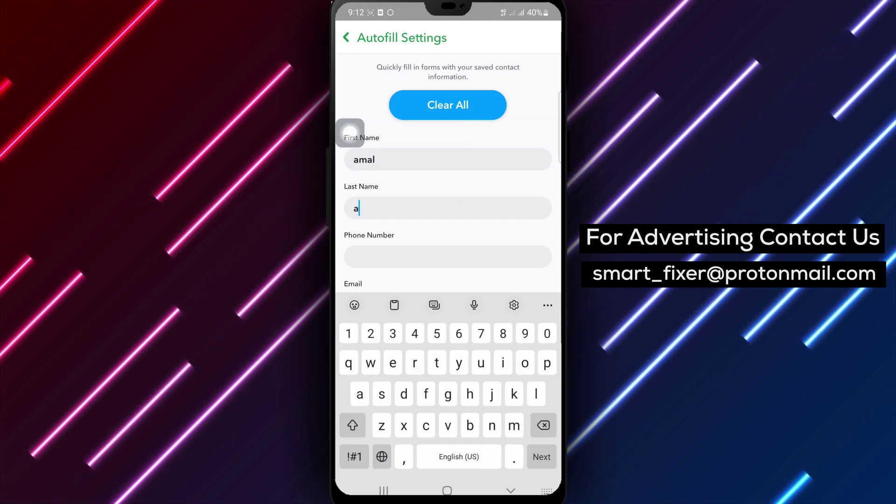
text(mal)
scroll(350, 133, down, 3)
scroll(350, 133, down, 2)
scroll(350, 133, down, 3)
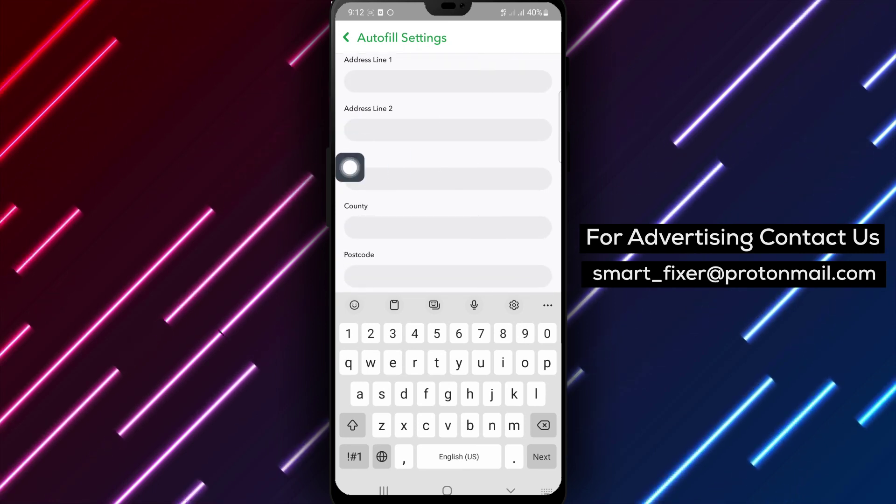
- Finish the last name 'amal', enter 'damascus' as the city, and hide the keyboard
right_click(350, 168)
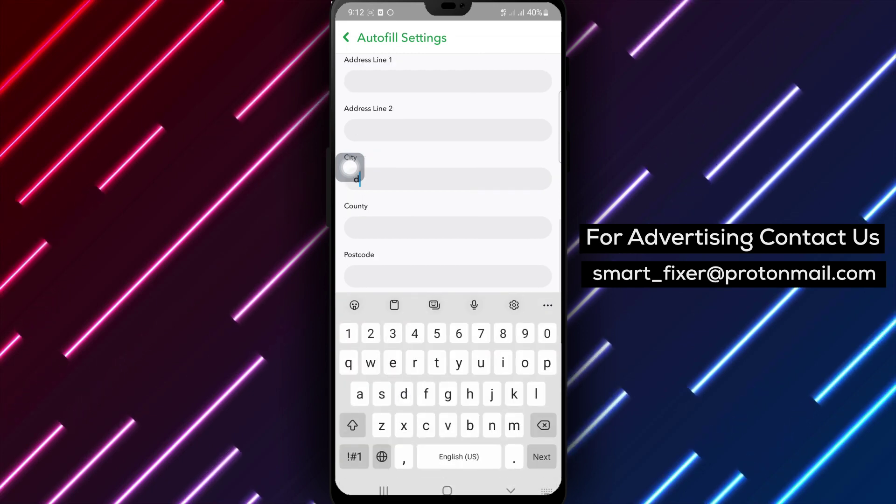
text(damasc)
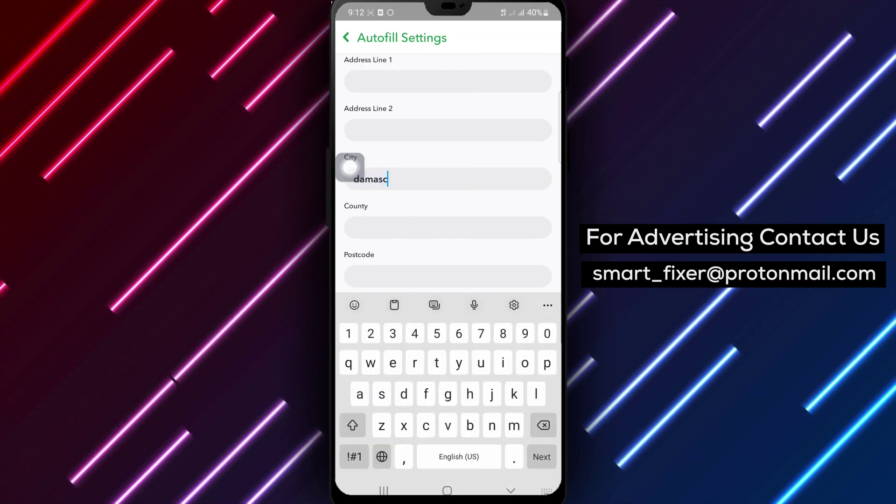
text(u)
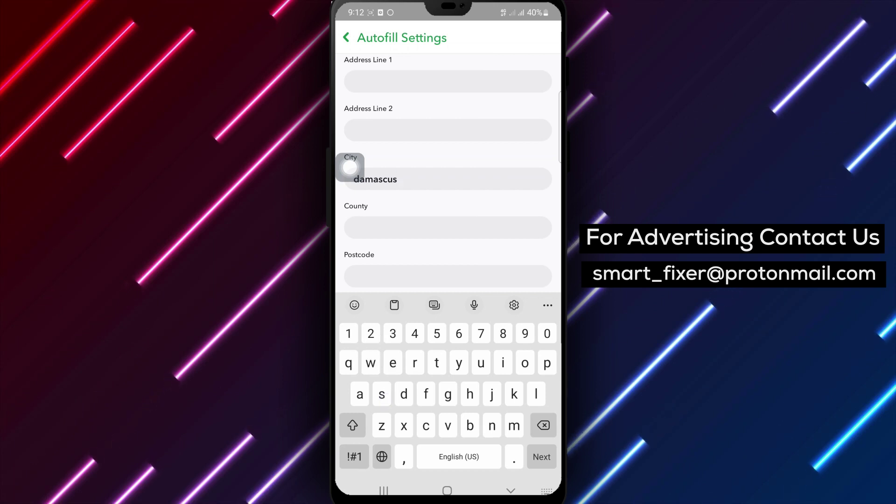
key(Escape)
scroll(486, 316, up, 3)
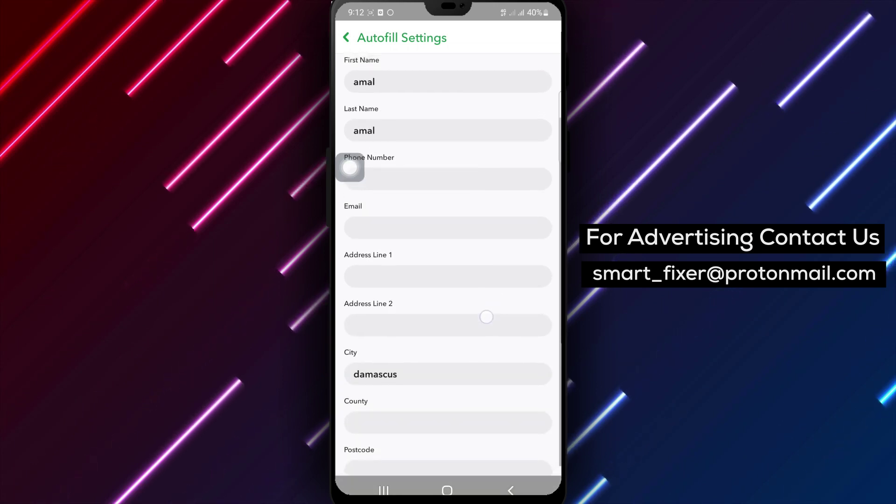
scroll(350, 167, down, 2)
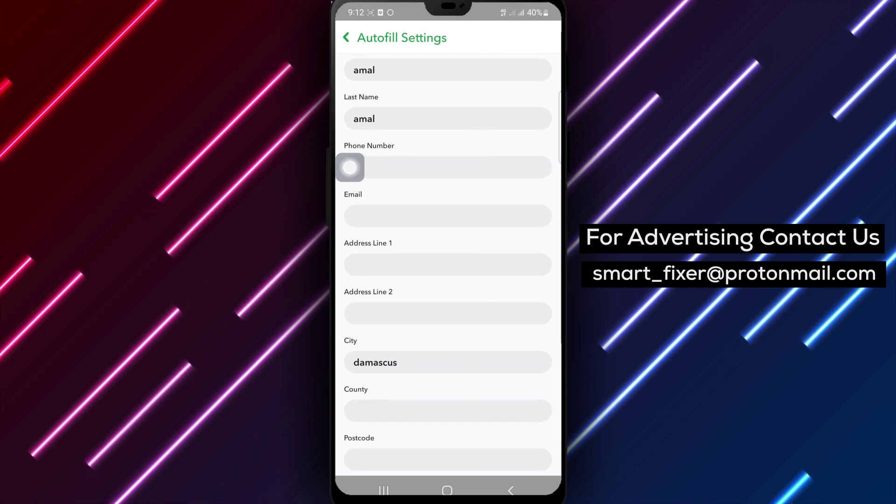
scroll(486, 332, up, 2)
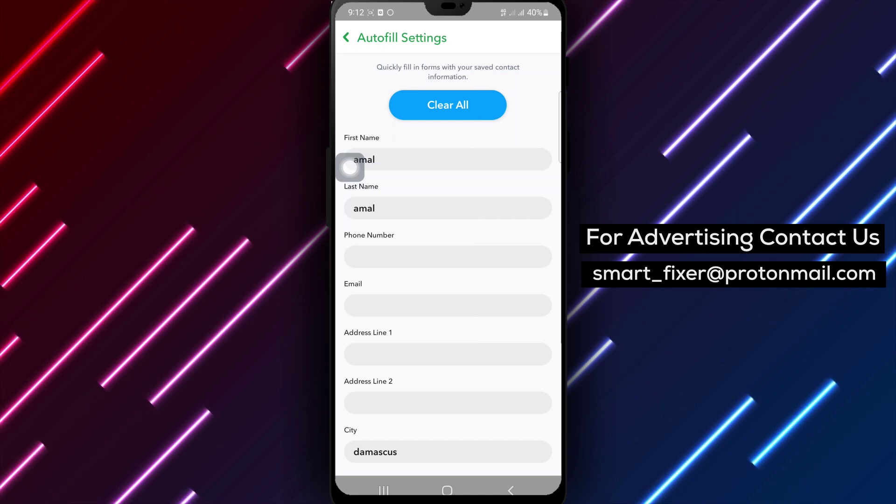
- Leave the filled autofill form for the Android home screen
click(448, 490)
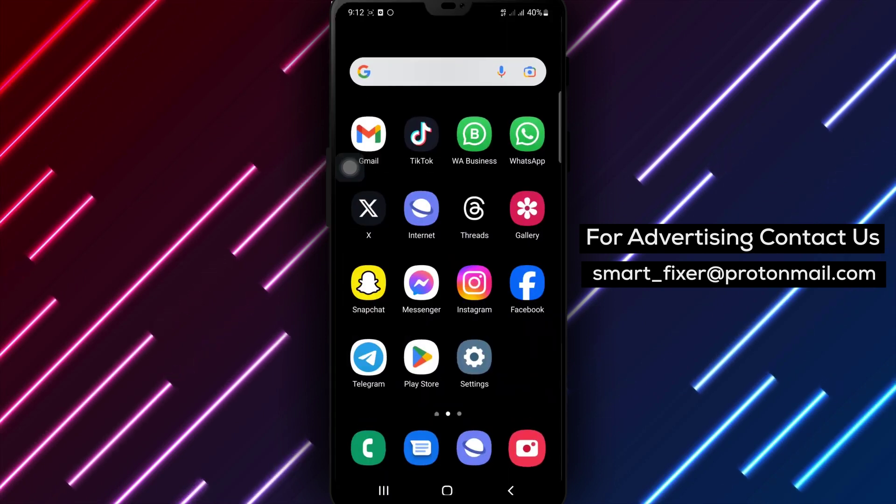